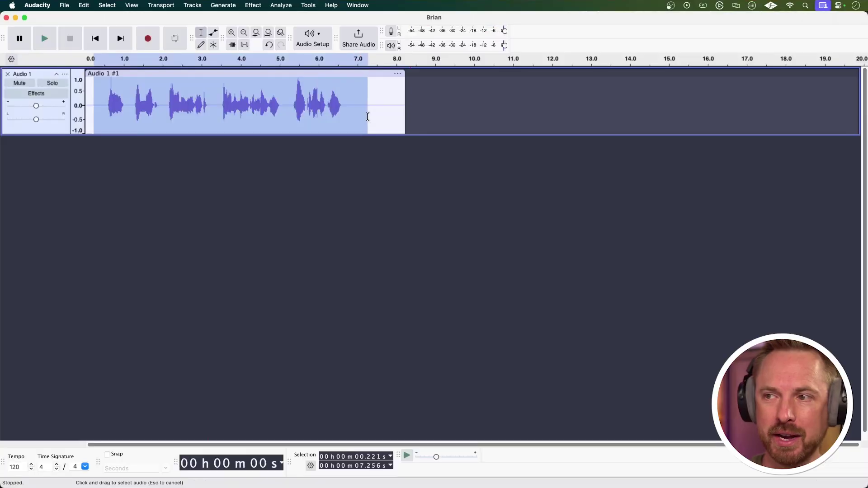
Enlarge the height of the Audio 1 track and select its entire voice clip
key(super+1)
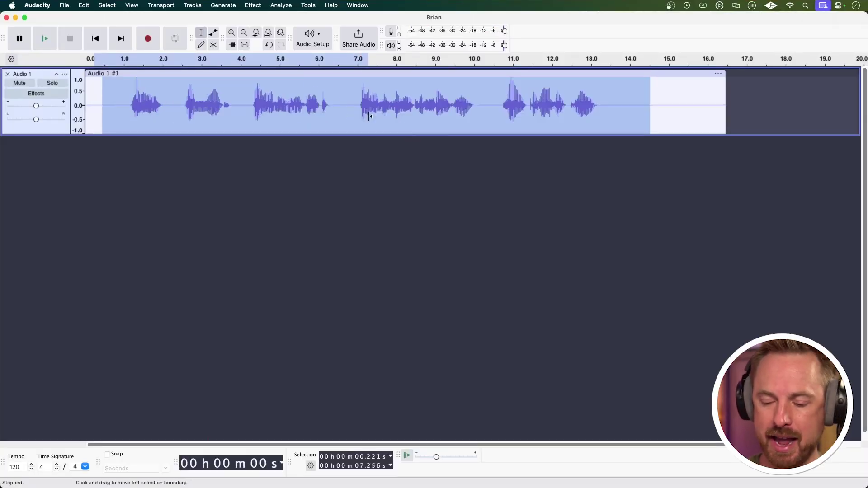
key(super+1)
key(super+3)
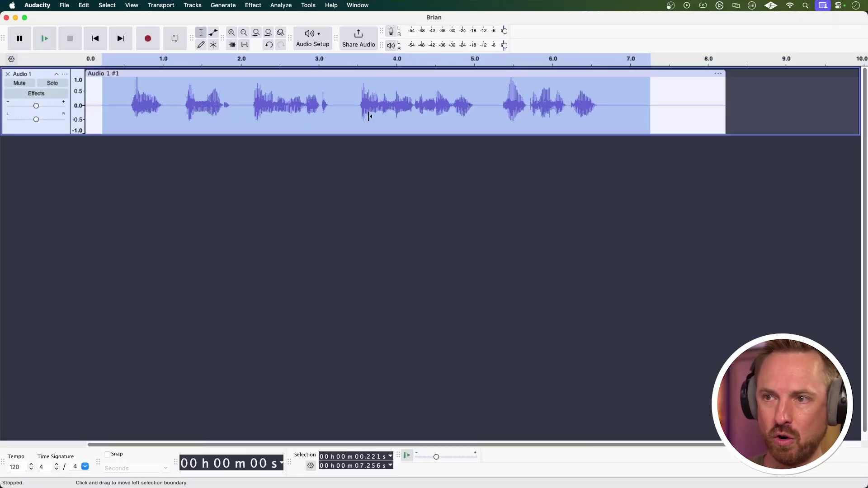
drag(175, 135, 167, 290)
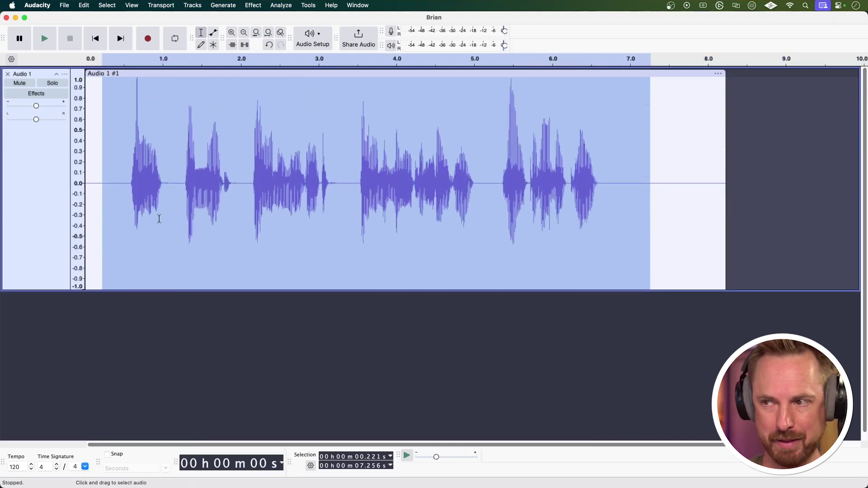
double_click(129, 209)
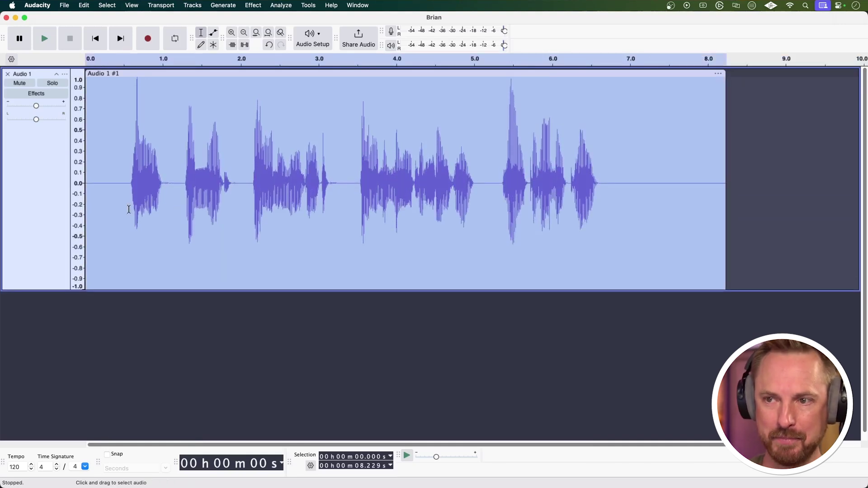
Open the Vocoder effect for the selected clip, reset its settings to the defaults and preview the sound
click(262, 8)
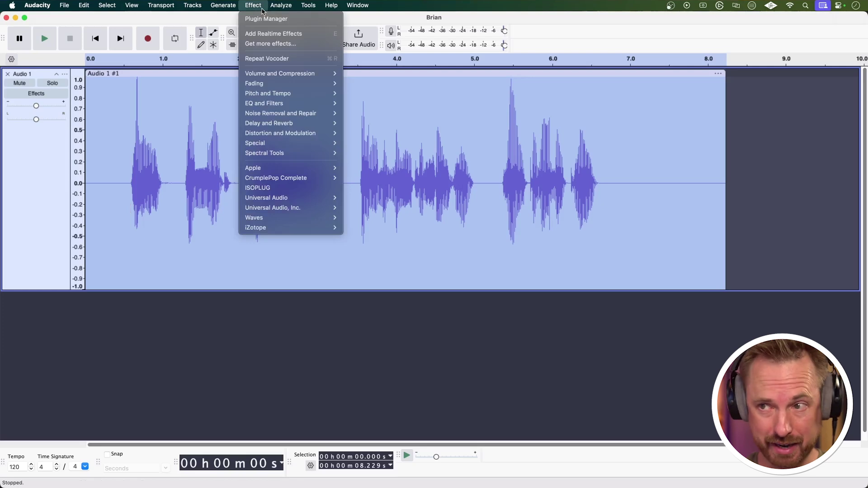
mouse_move(325, 134)
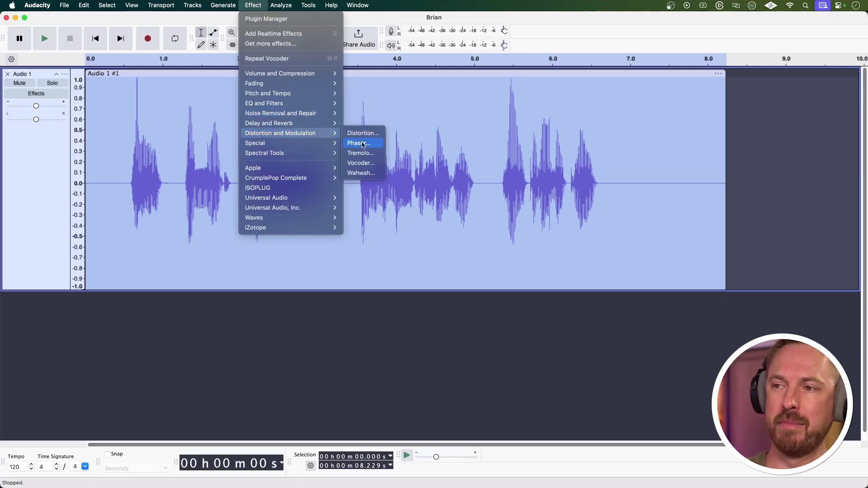
click(361, 164)
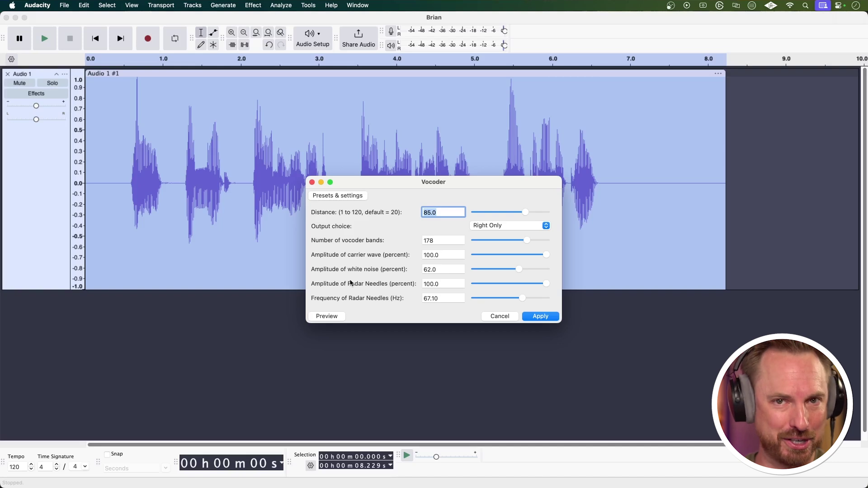
click(332, 196)
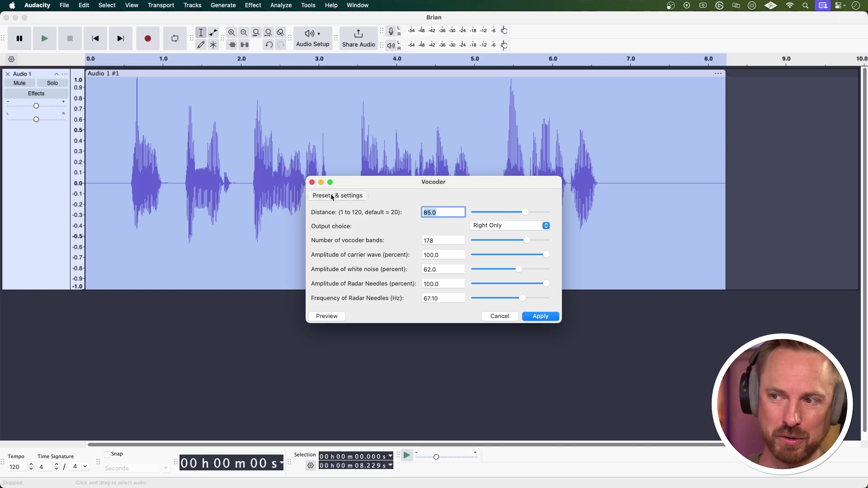
click(380, 239)
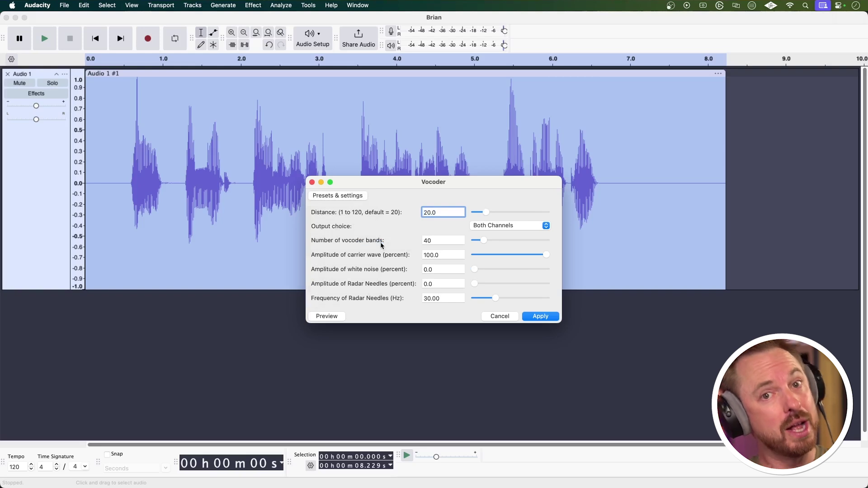
click(341, 316)
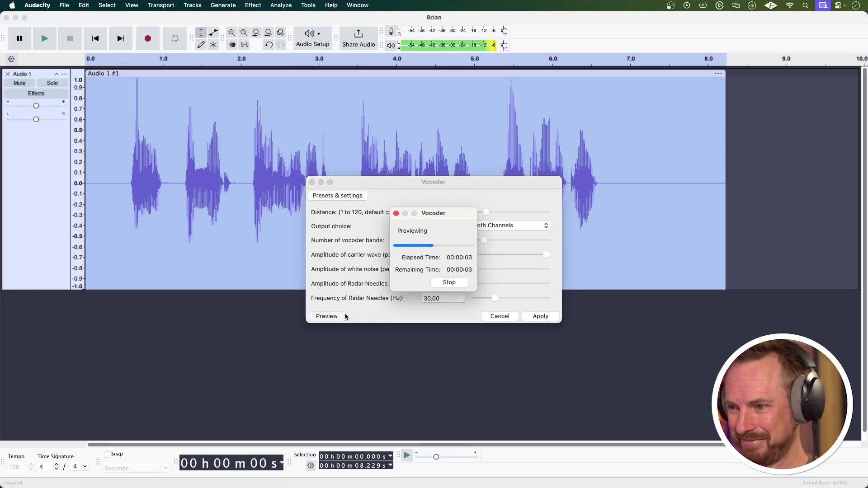
click(436, 286)
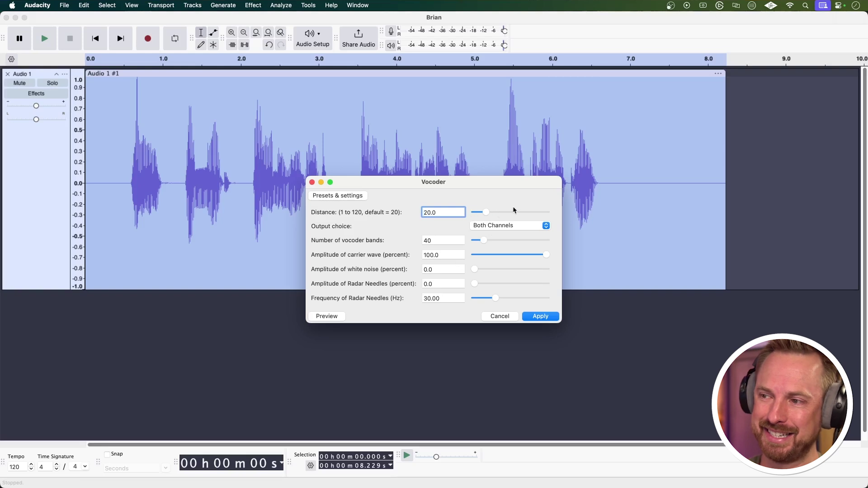
Compare Vocoder previews with the Distance set to 96 and to 14
click(531, 213)
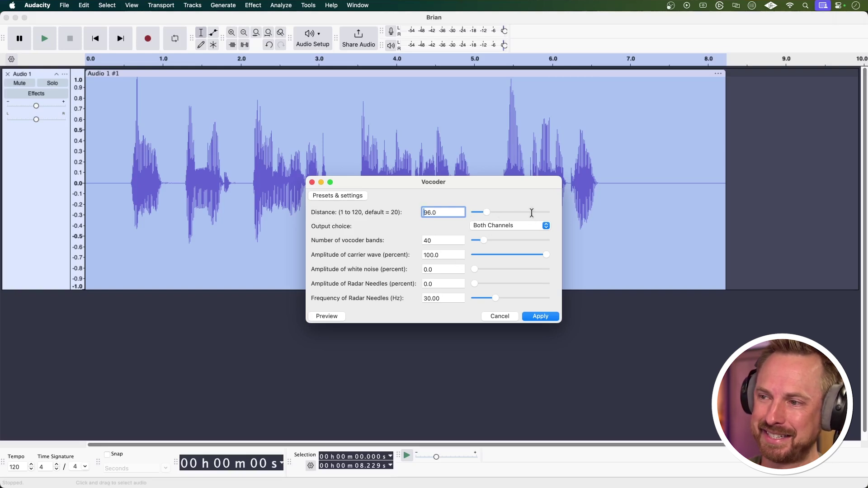
click(327, 316)
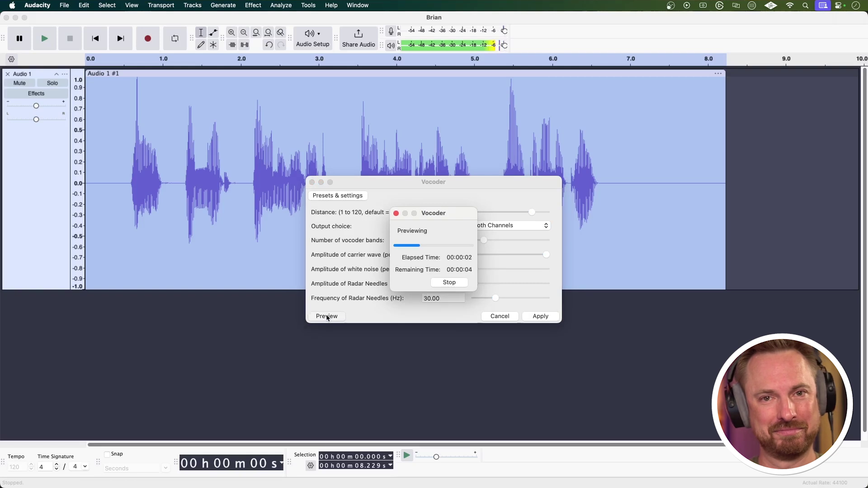
click(440, 282)
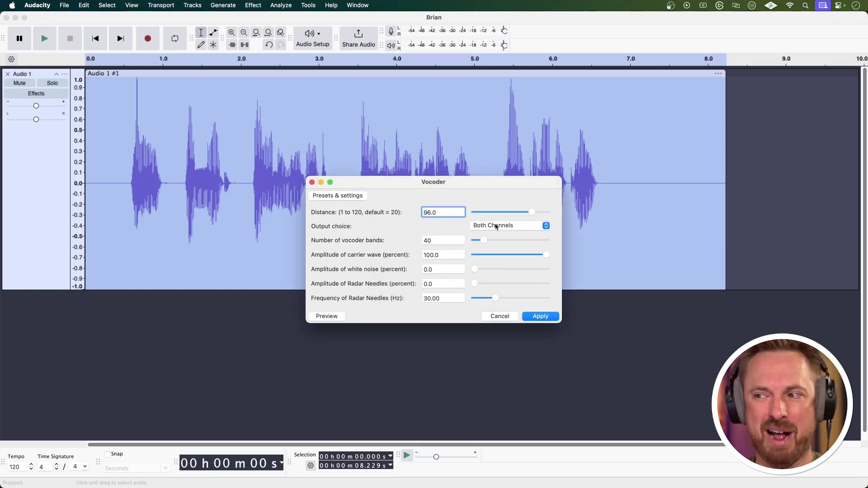
click(481, 214)
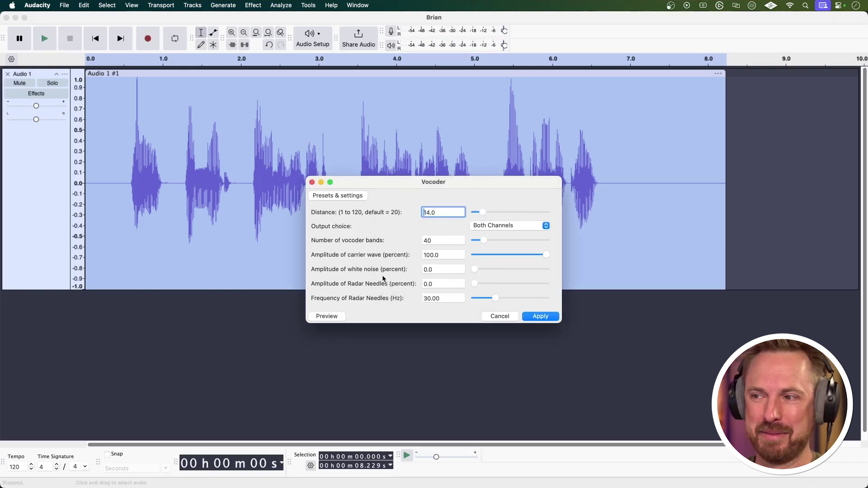
click(335, 317)
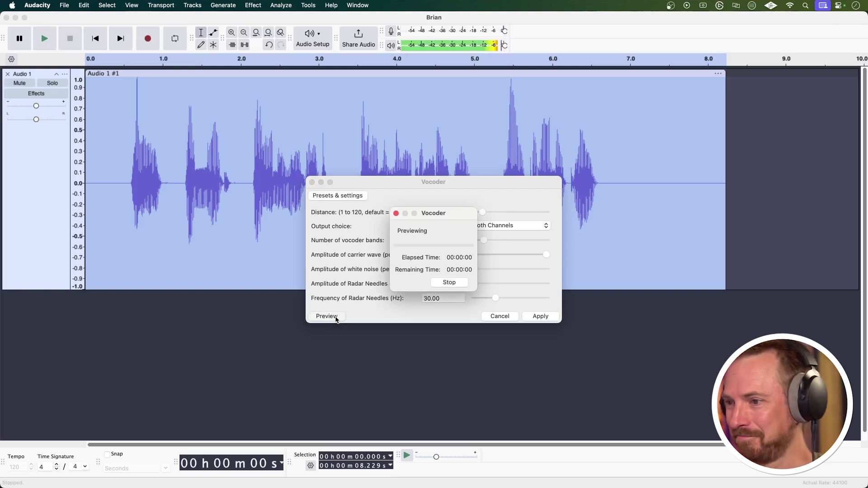
click(438, 281)
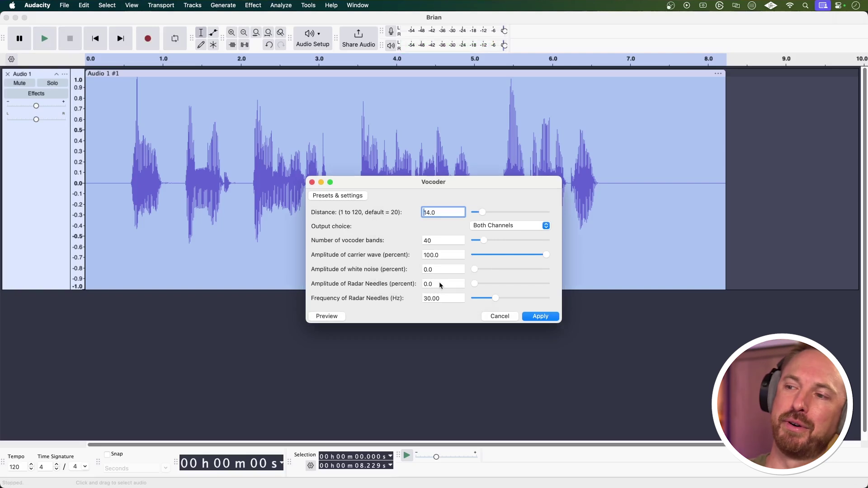
Set the number of vocoder bands to 122 and preview the result
click(509, 240)
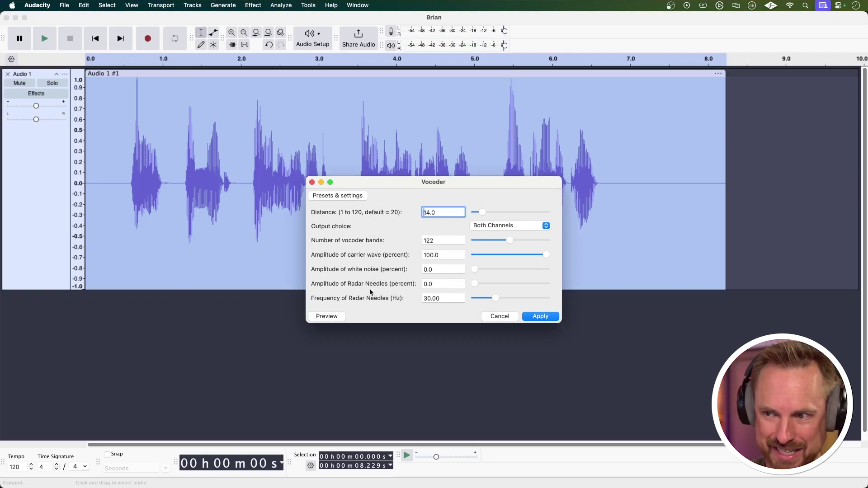
click(326, 316)
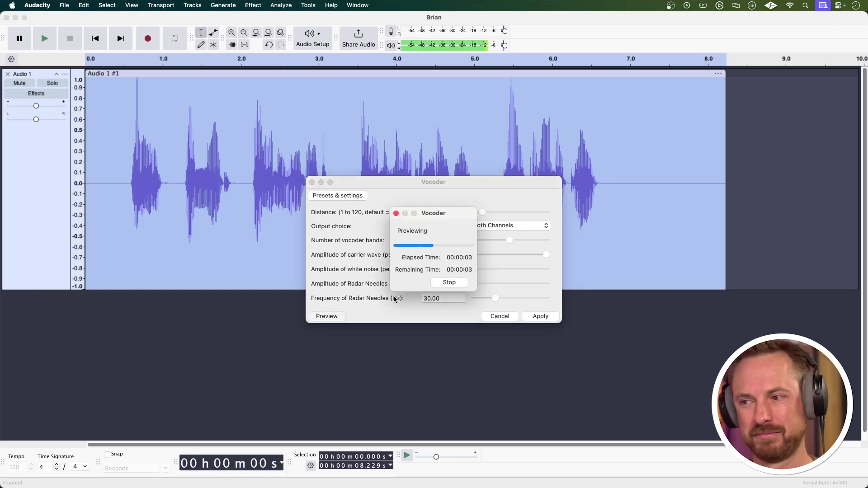
click(458, 283)
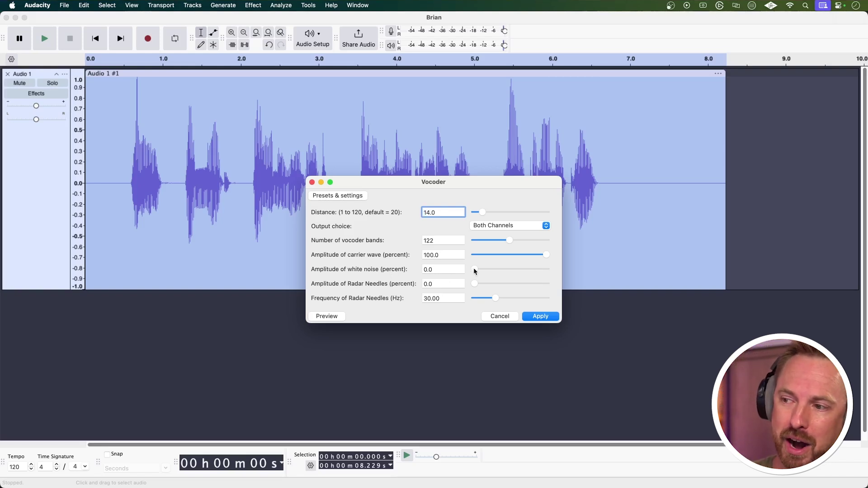
Preview the Vocoder with the white noise amplitude at 66 percent, and return that amplitude to 0
drag(474, 270, 521, 269)
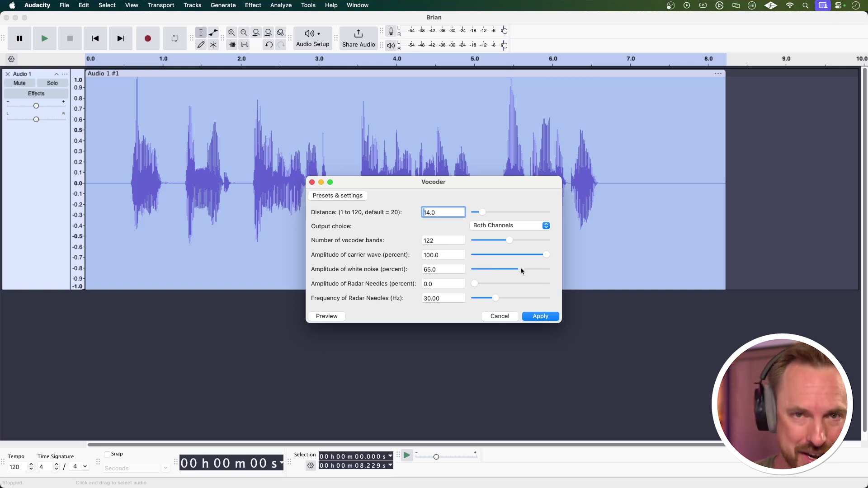
click(338, 318)
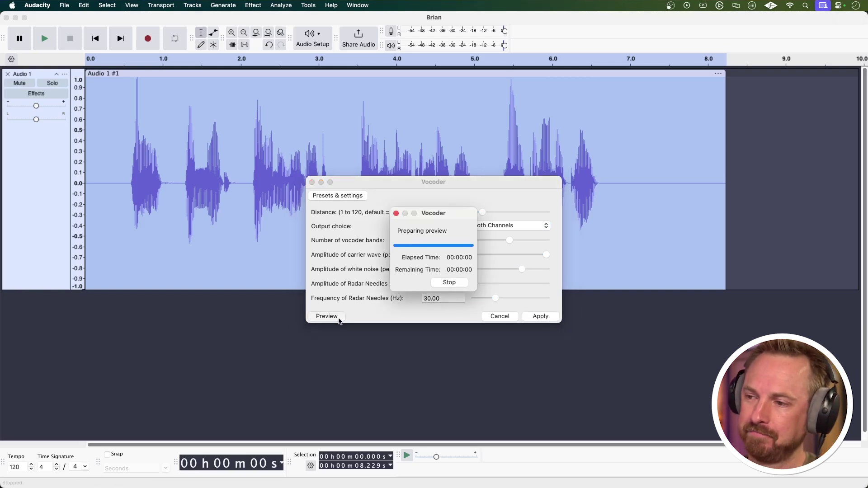
click(451, 283)
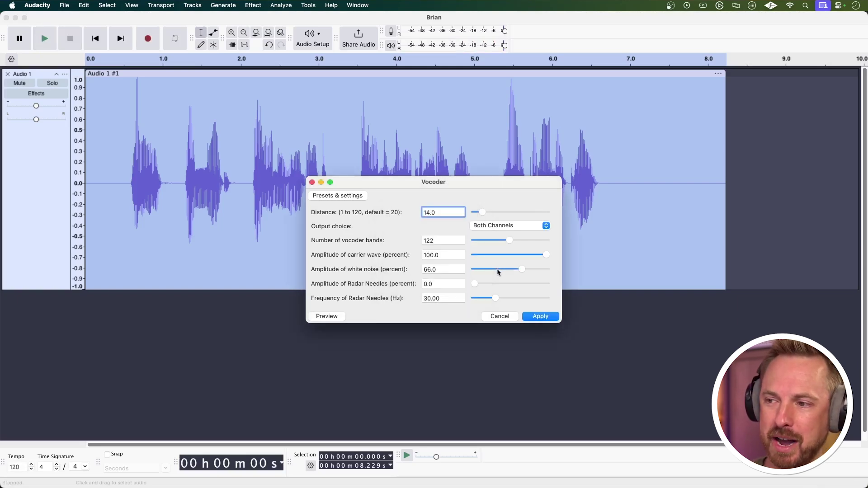
drag(498, 269, 410, 271)
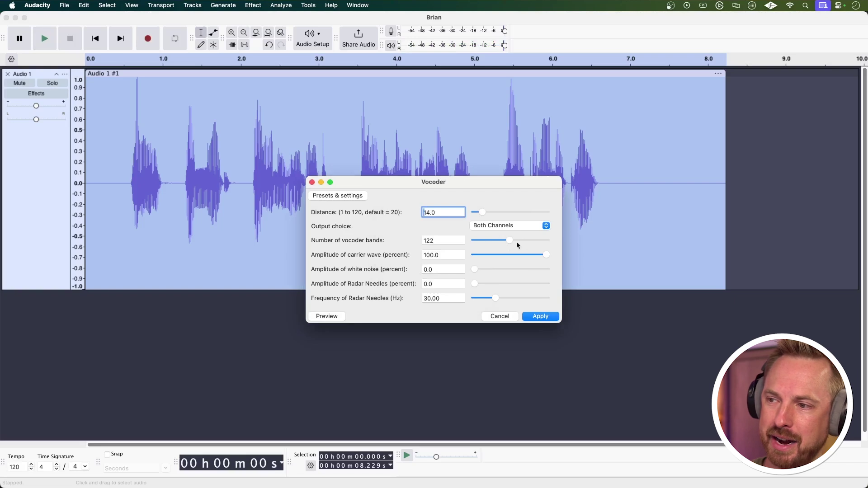
Set the vocoder bands to 162 and the Radar Needles amplitude to 100 percent, and preview the result
drag(518, 245, 522, 239)
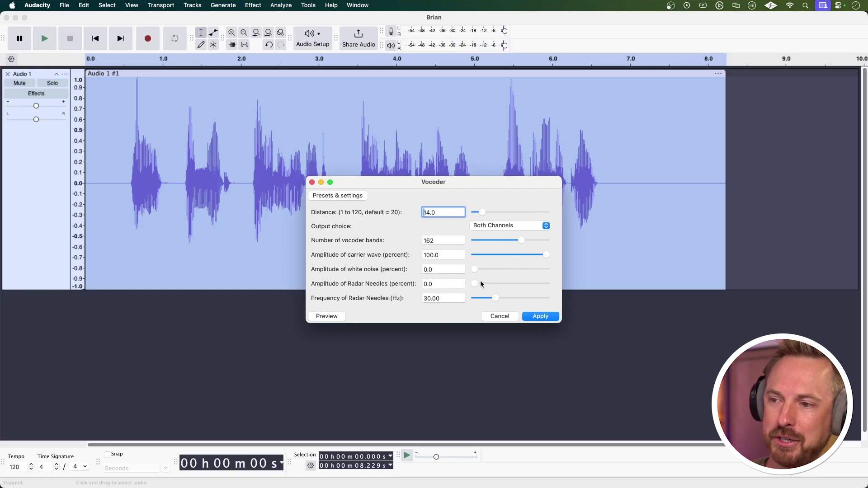
drag(484, 284, 562, 300)
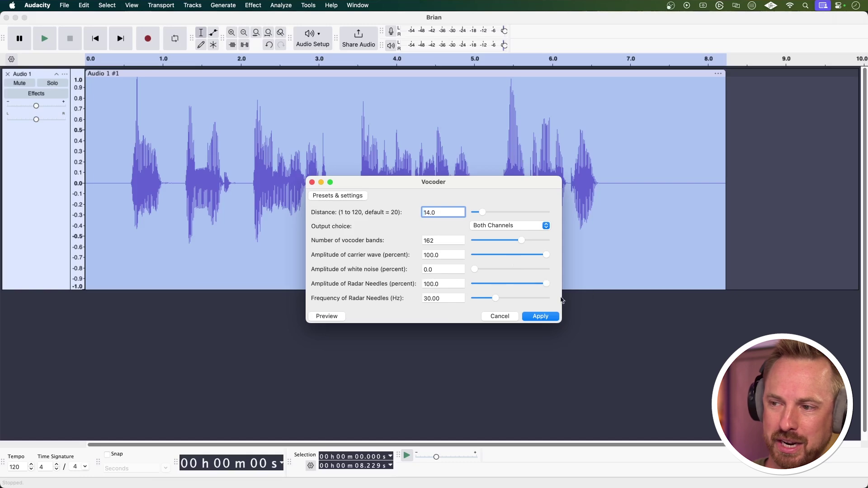
click(326, 315)
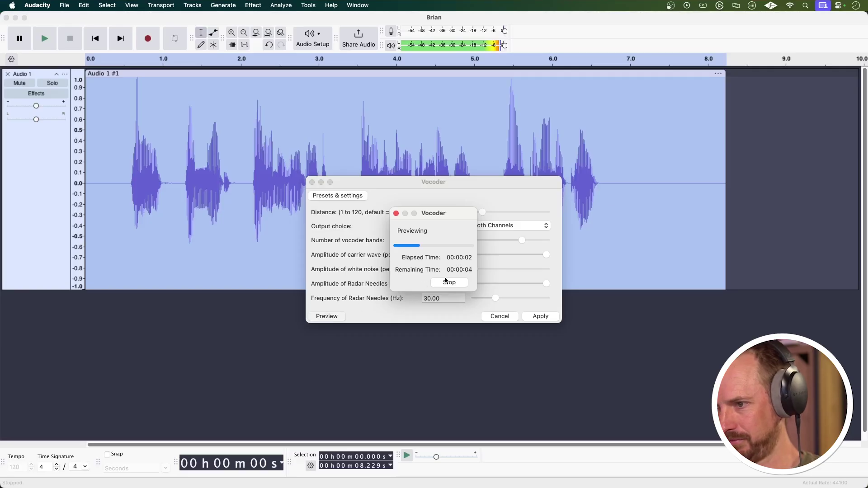
click(449, 282)
Preview the Vocoder with a Radar Needles frequency of 96.70 Hz, and close the effect without applying it
drag(508, 297, 543, 298)
click(314, 316)
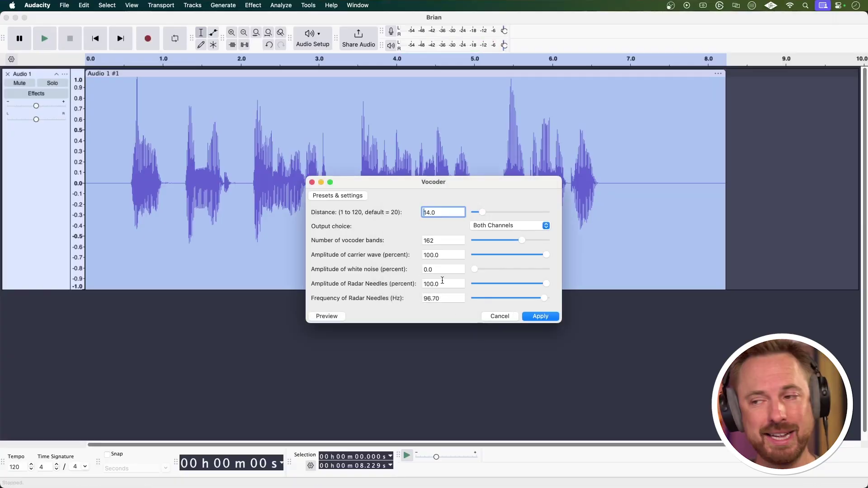
click(499, 316)
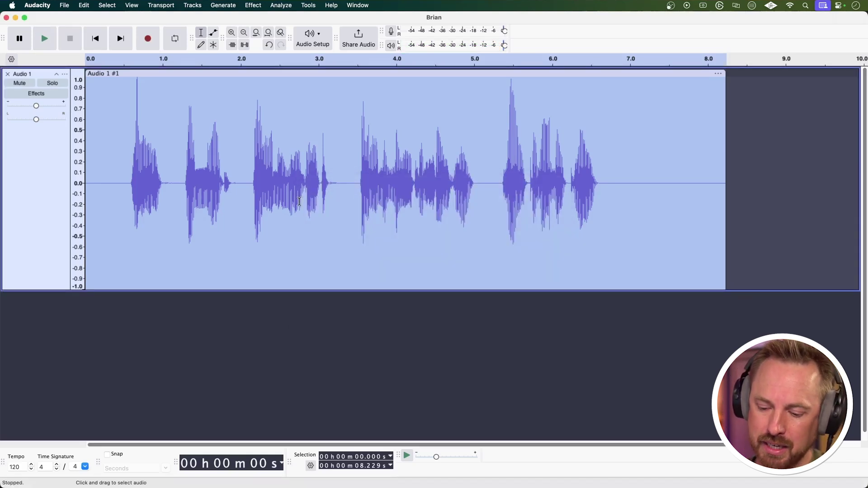
Paste a copy of the voice clip on the same track after the original, starting at about 8.6 s
click(750, 168)
key(ctrl+v)
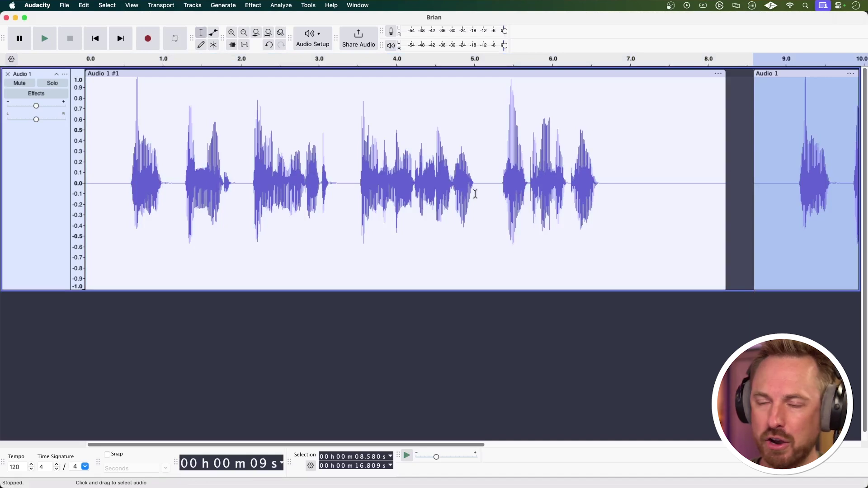
Open the Wahwah effect for the whole original clip and preview it with its current settings
double_click(228, 210)
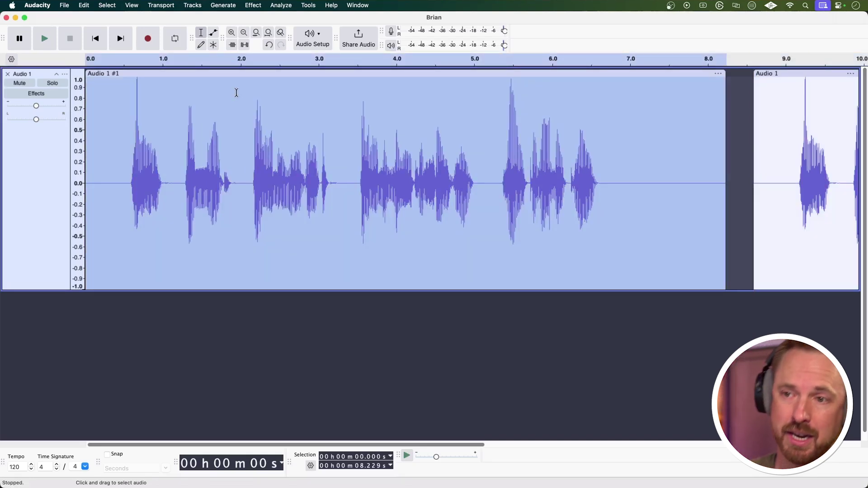
click(253, 5)
mouse_move(311, 132)
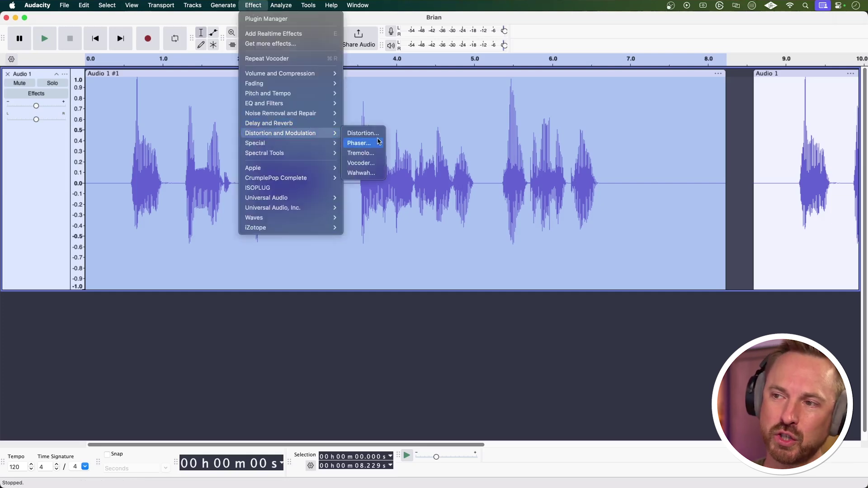
click(372, 175)
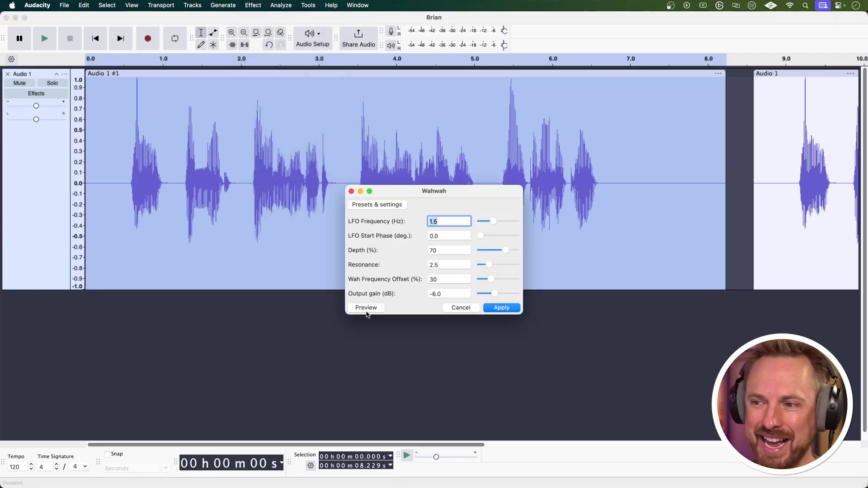
click(366, 309)
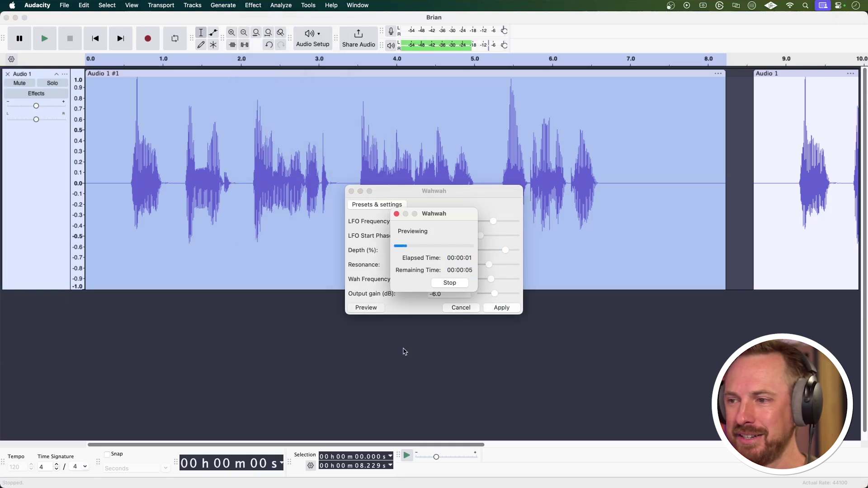
click(450, 282)
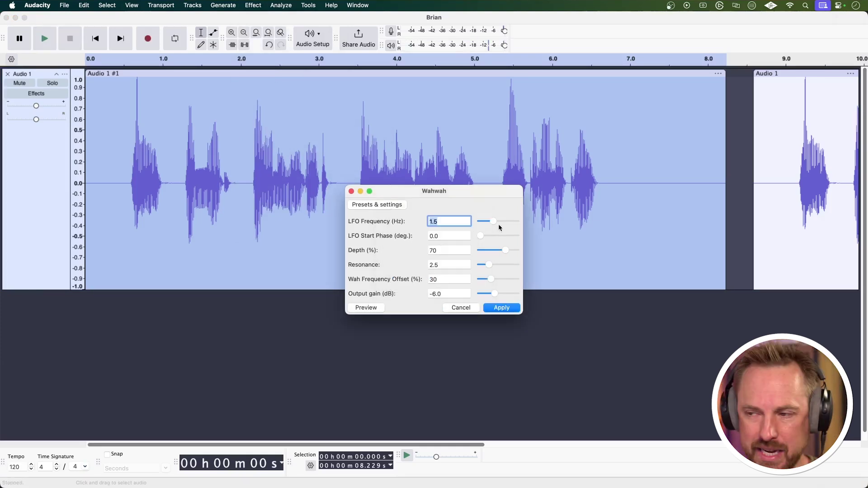
Preview the Wahwah with LFO frequency 0.8 Hz, depth 36%, resonance 5.7, frequency offset 81% and output gain -1.0 dB, and close it without applying
click(487, 220)
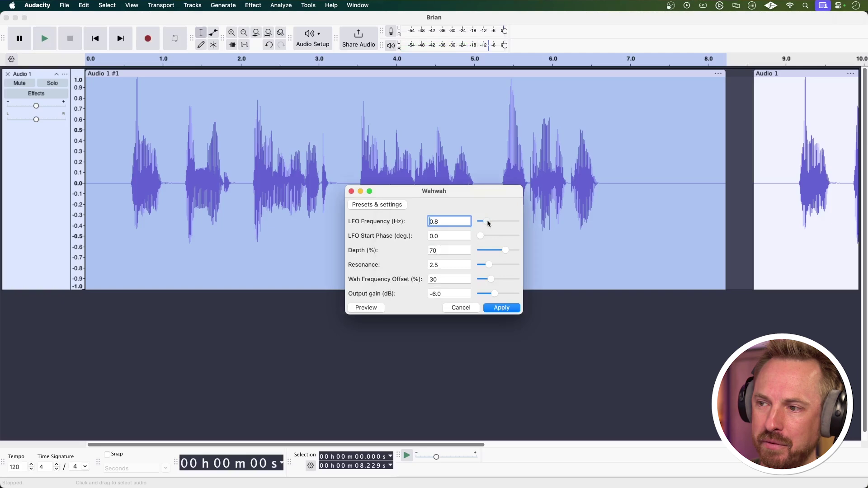
click(493, 250)
drag(492, 265, 509, 279)
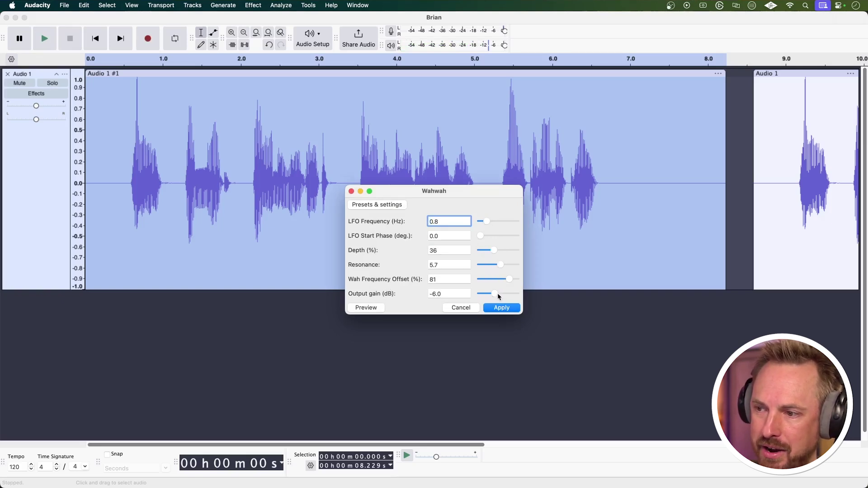
click(497, 292)
click(378, 308)
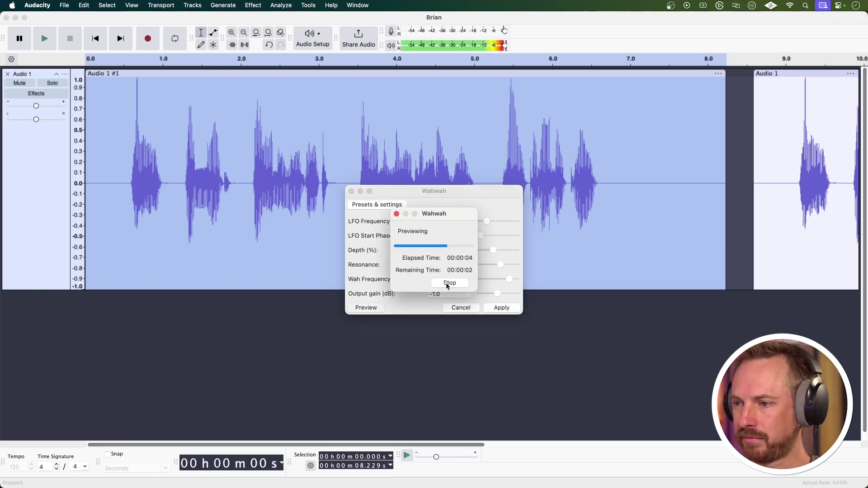
click(447, 284)
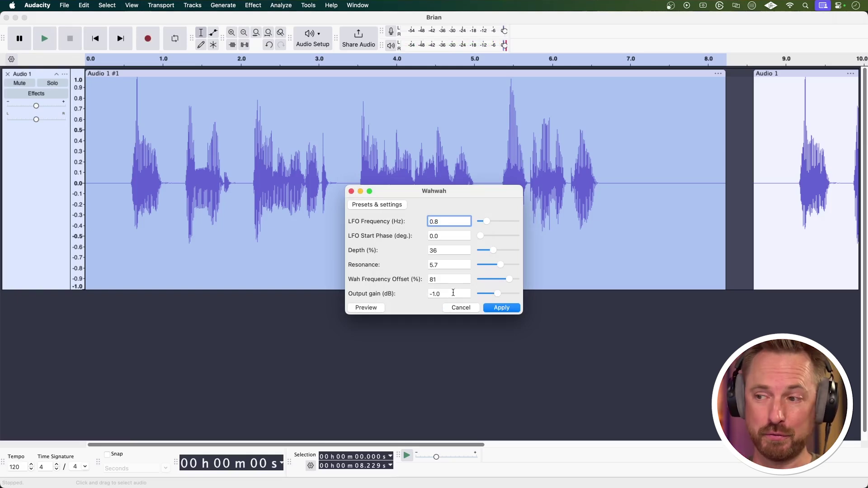
click(461, 308)
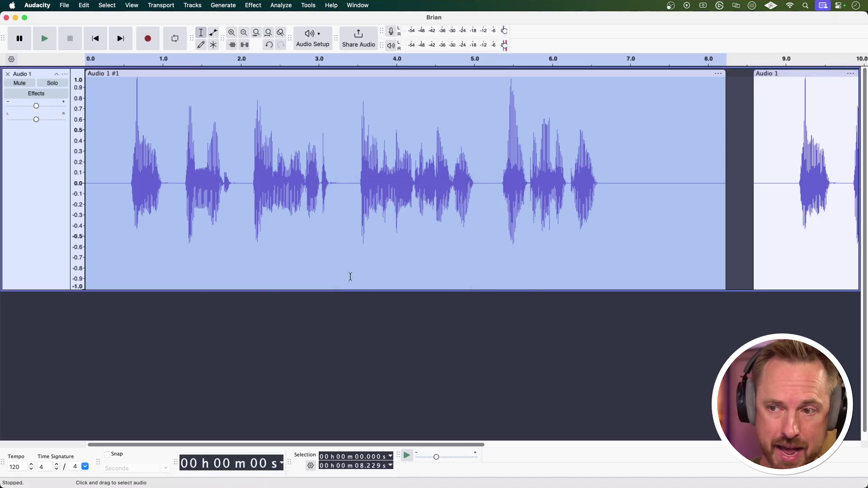
Add two empty mono tracks below the existing voice track
right_click(229, 312)
click(234, 321)
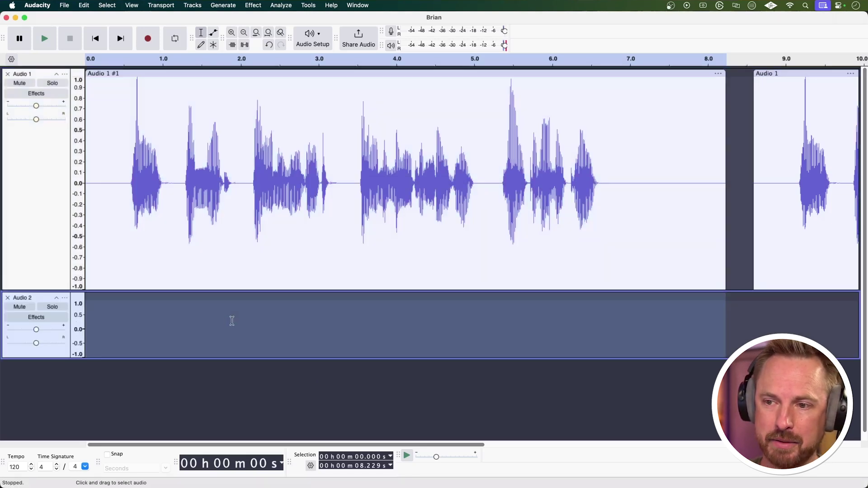
right_click(141, 378)
click(168, 383)
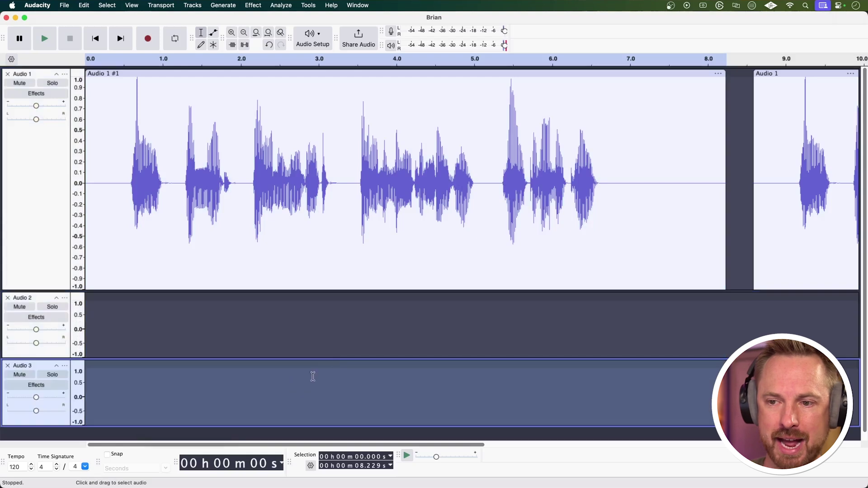
Move the duplicate voice clip to the start of Audio 2, and paste another copy at the start of Audio 3
drag(776, 73, 107, 296)
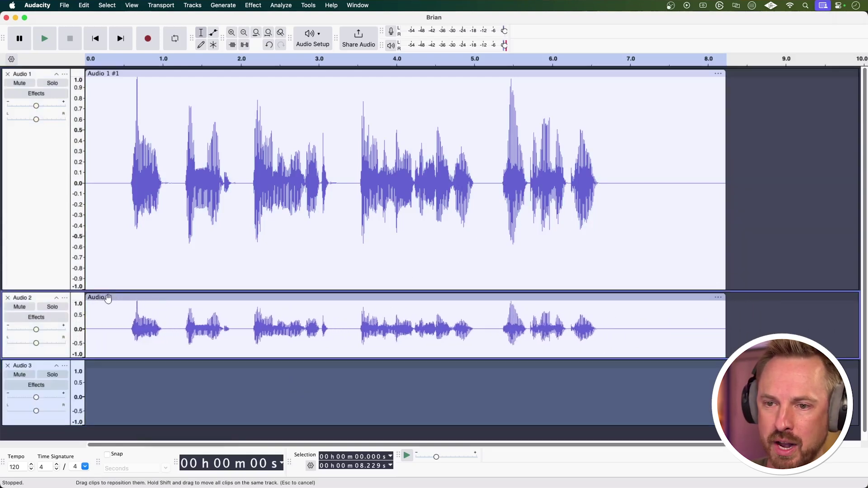
double_click(126, 302)
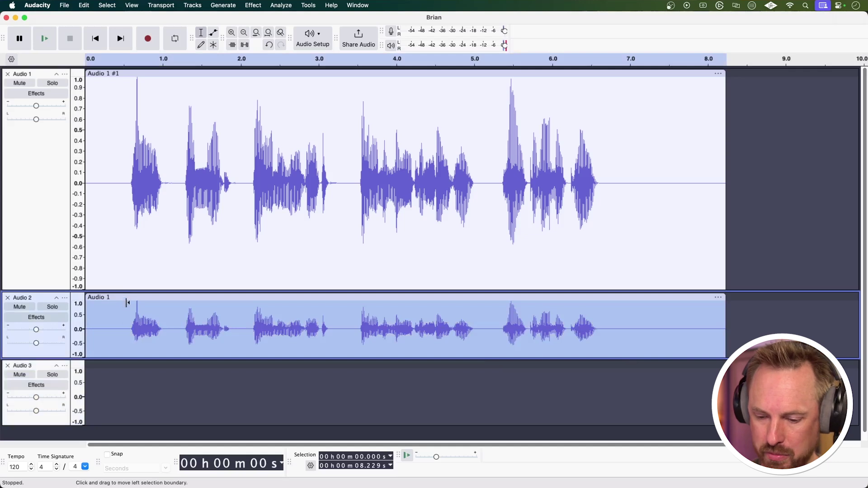
click(114, 380)
key(ctrl+v)
drag(137, 370, 109, 364)
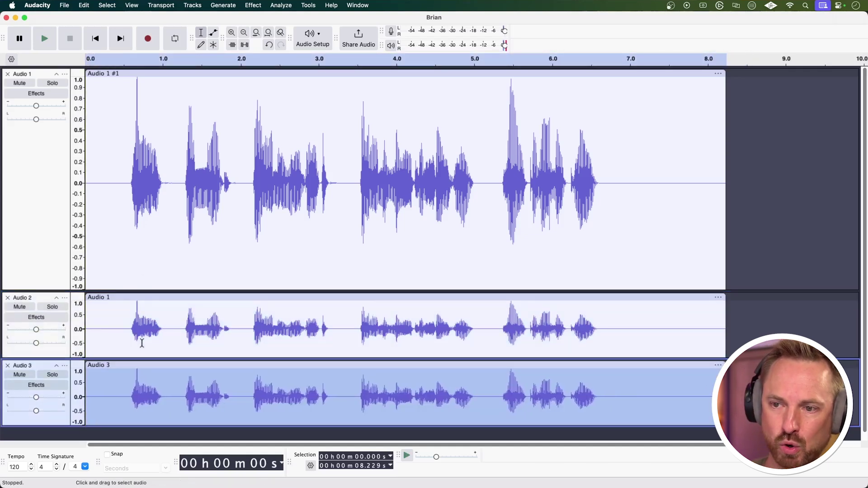
Change the pitch of the voice copy on Audio 2 by 2 percent
click(144, 296)
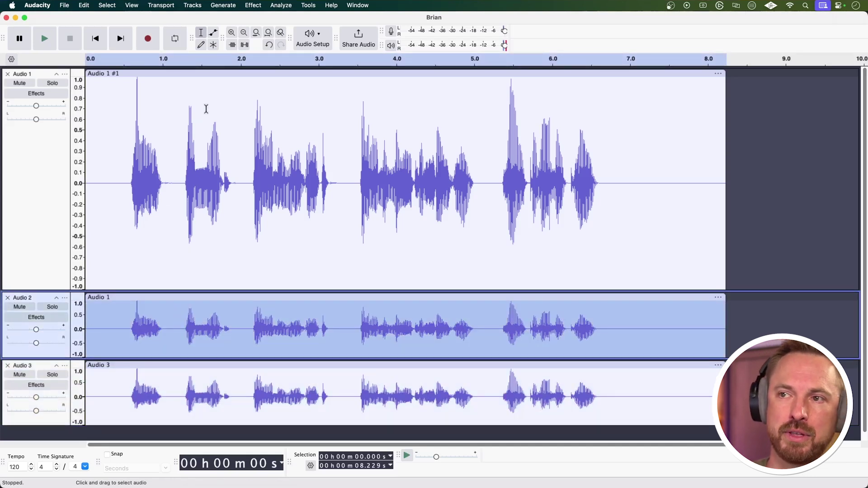
click(252, 7)
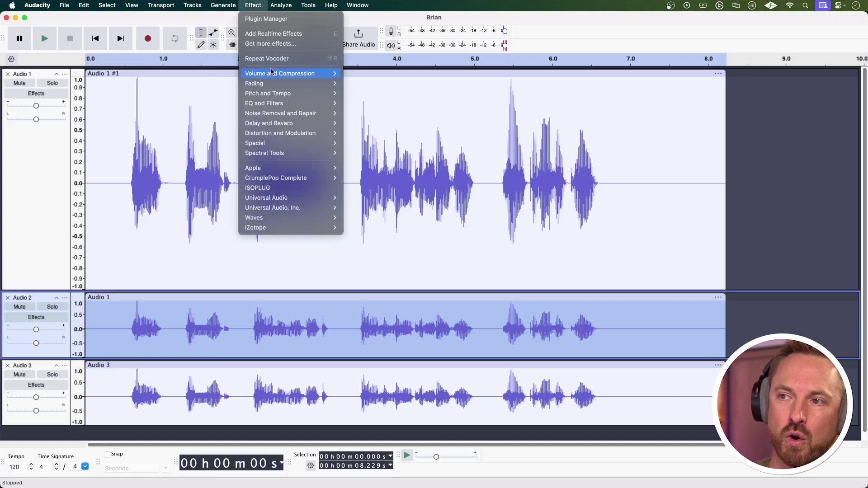
mouse_move(280, 93)
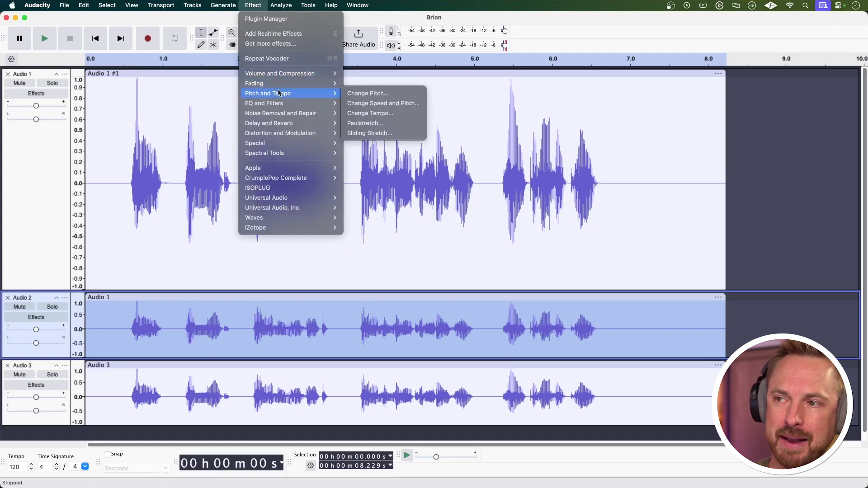
click(382, 94)
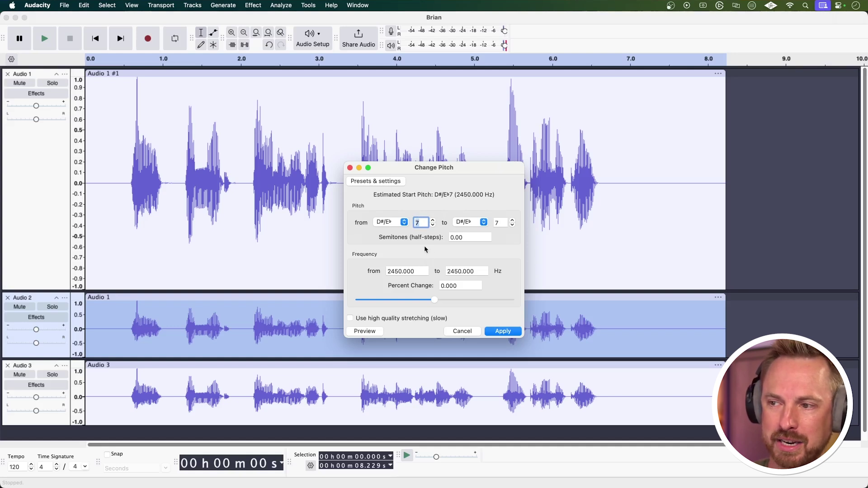
click(464, 287)
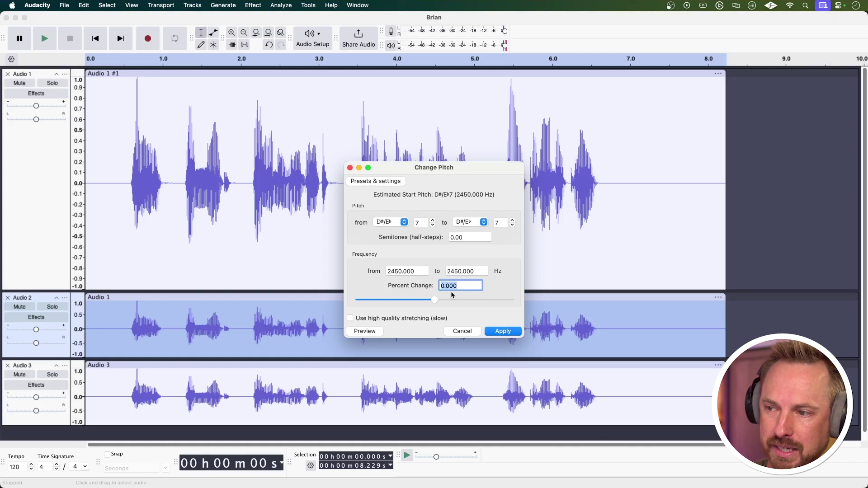
text(2)
click(501, 333)
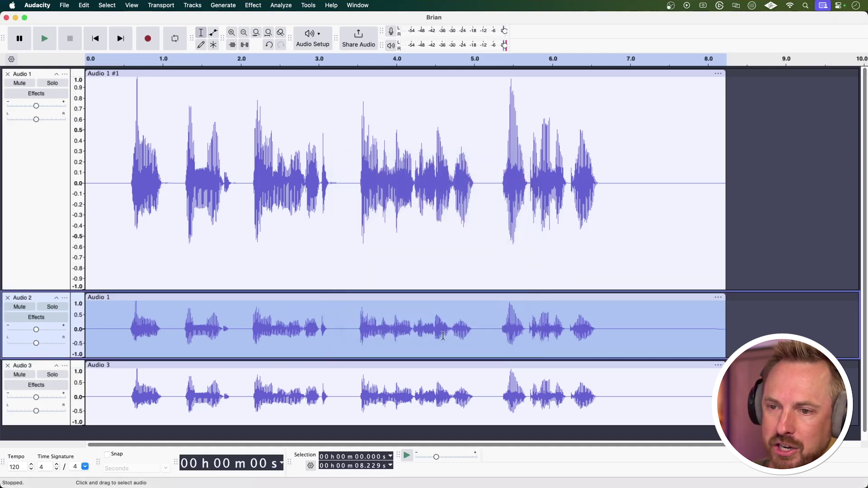
Change the pitch of the voice copy on Audio 3 by -4 percent, and play all three tracks together
double_click(187, 389)
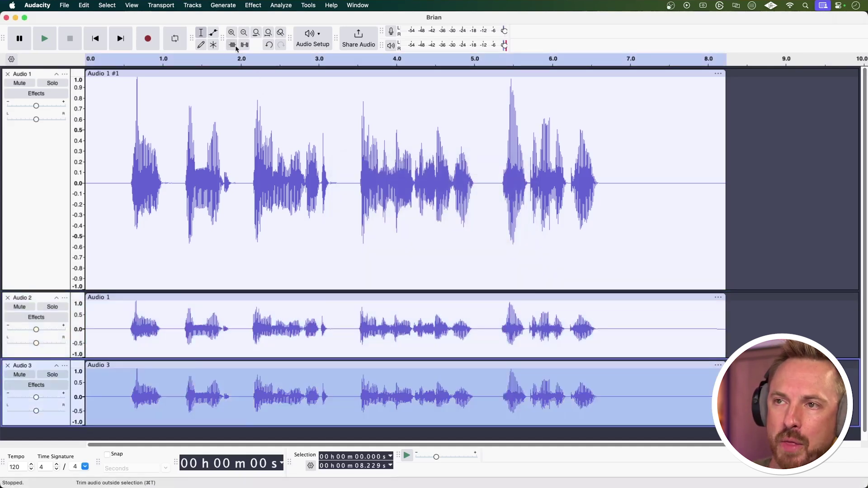
click(251, 6)
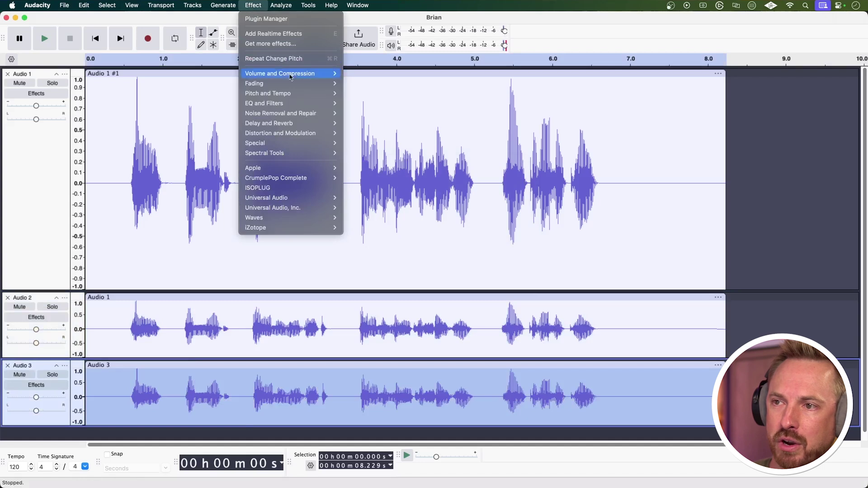
mouse_move(296, 94)
click(369, 94)
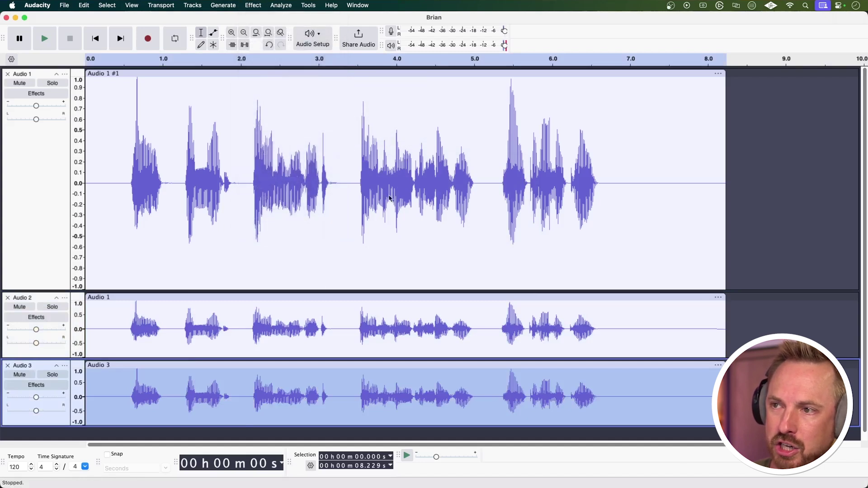
click(460, 286)
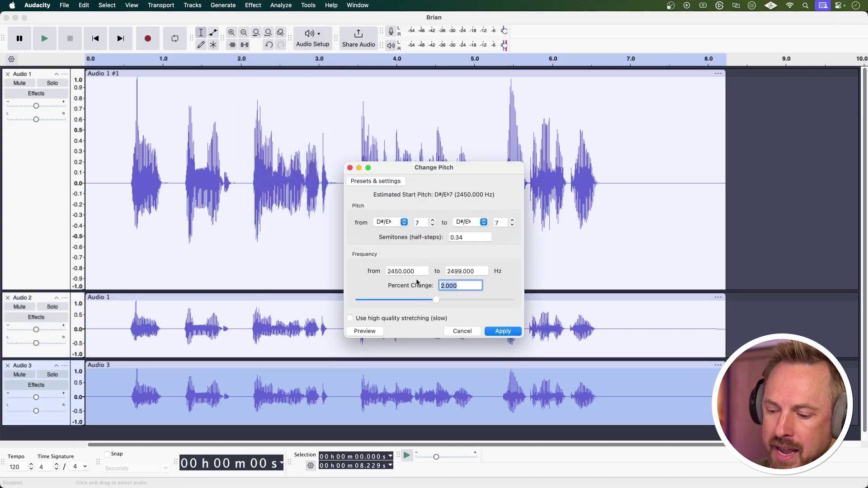
text(-4)
click(496, 334)
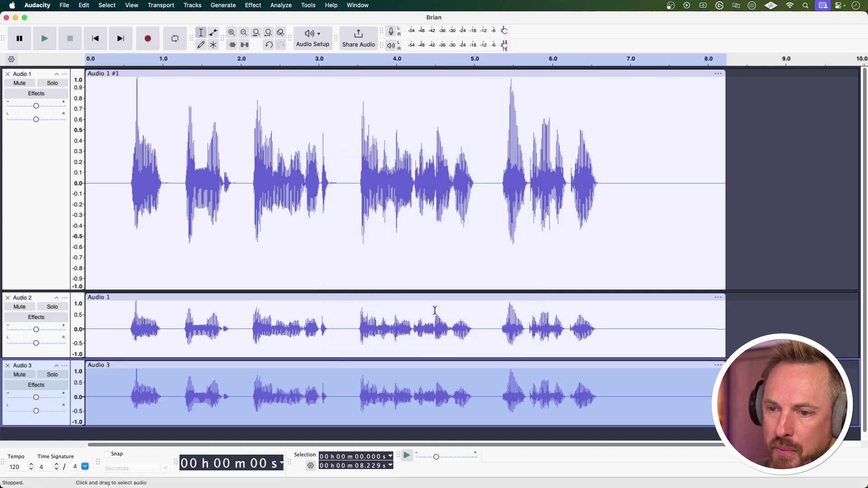
key(space)
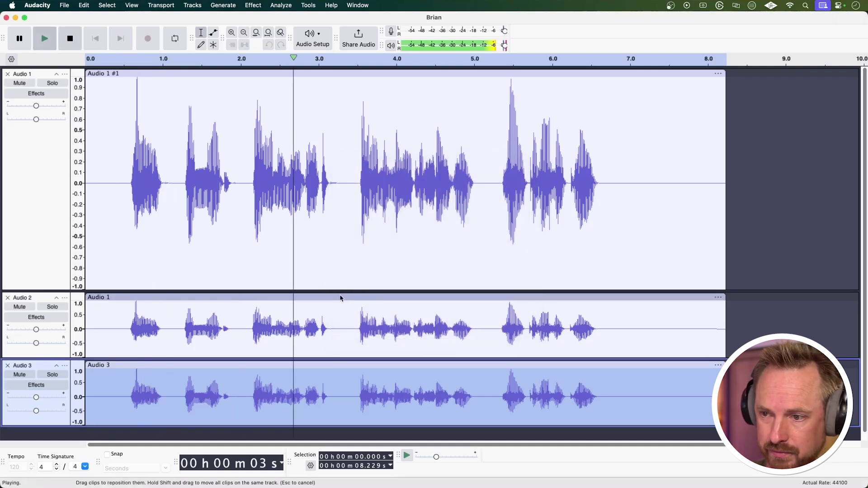
key(space)
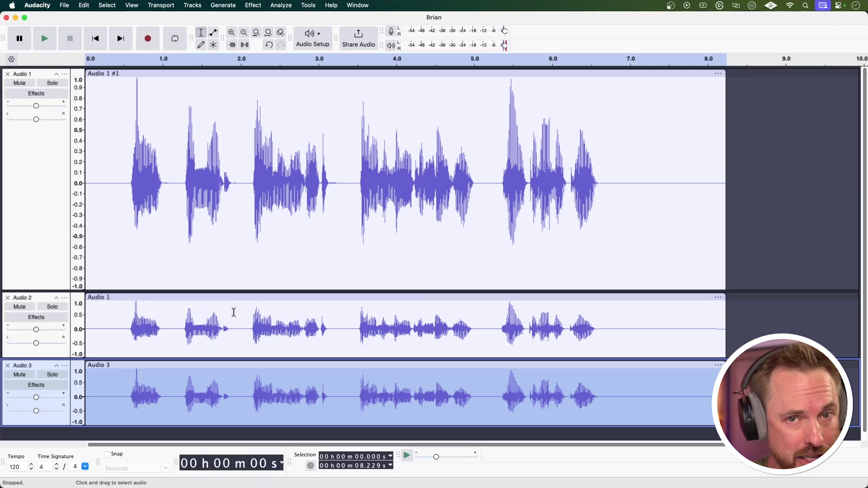
Pan Audio 2 fully left and Audio 3 fully right, and play the mix from the start
drag(38, 345, 4, 343)
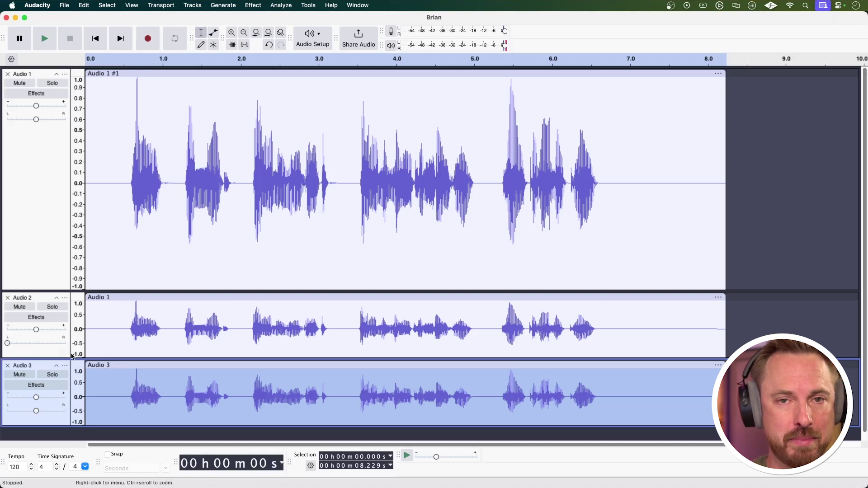
drag(36, 412, 114, 414)
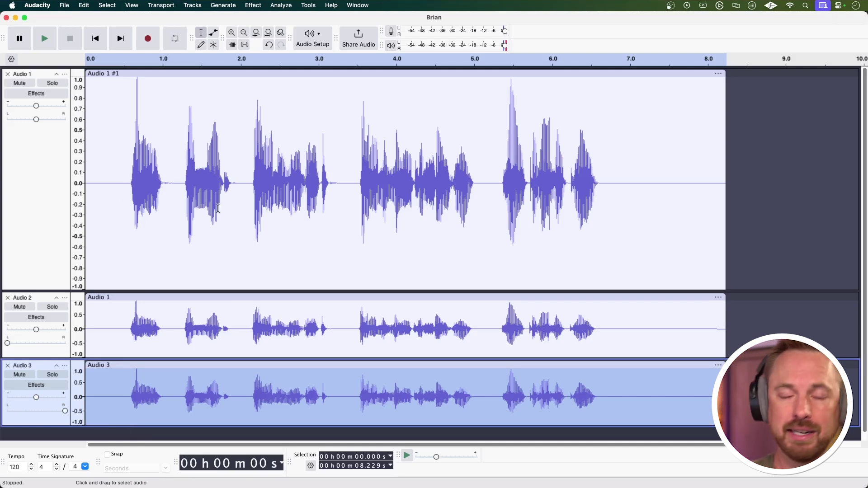
key(space)
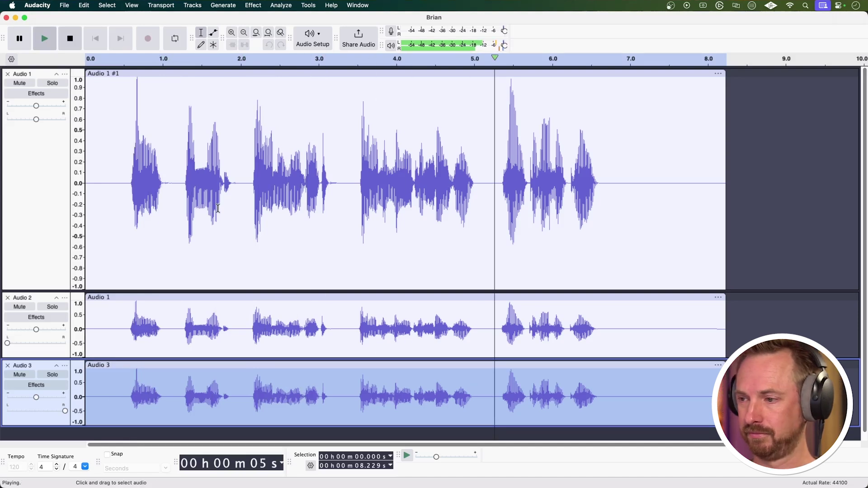
key(space)
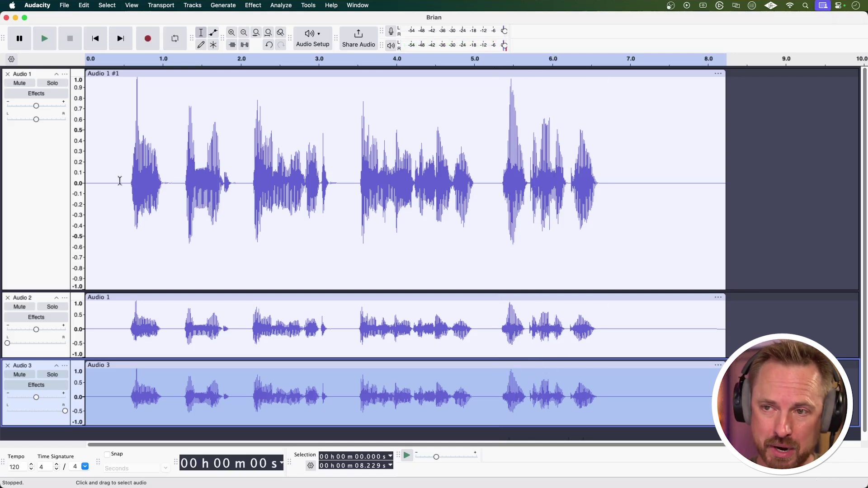
Delete the original Audio 1 track, and play the two remaining panned copies
click(8, 74)
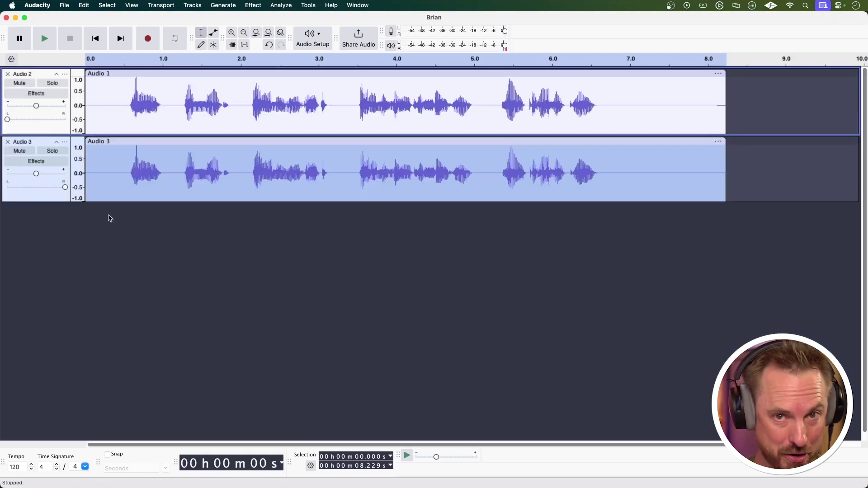
key(space)
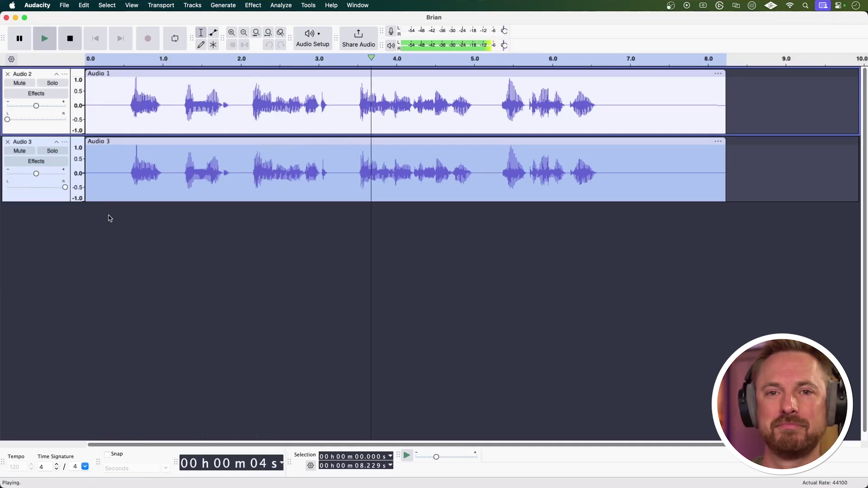
key(space)
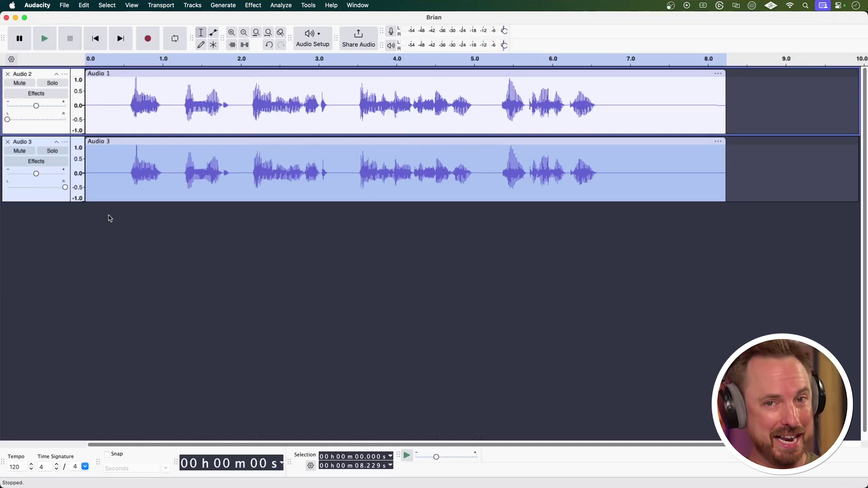